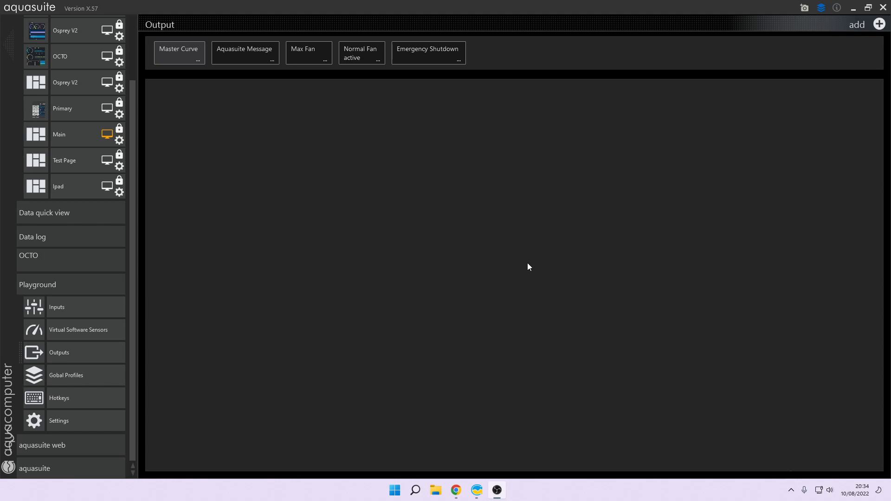
Step: Add a new output and set its action to Pop-up
left_click(877, 27)
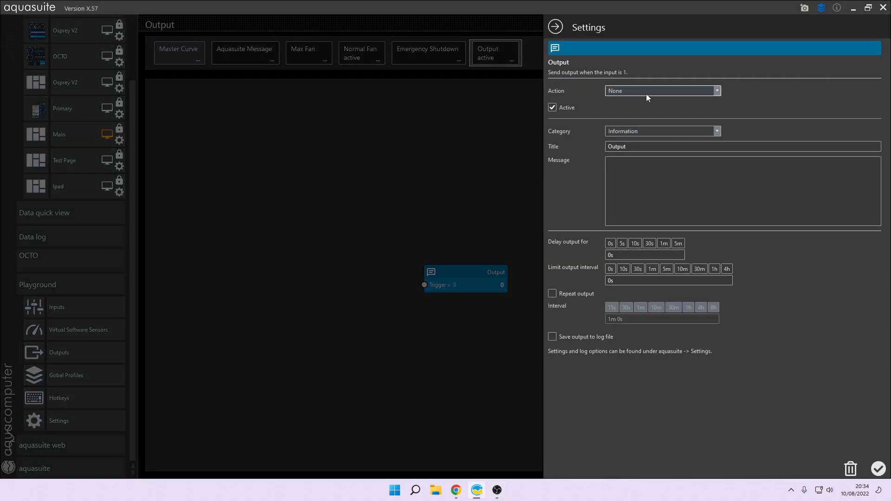
left_click(647, 93)
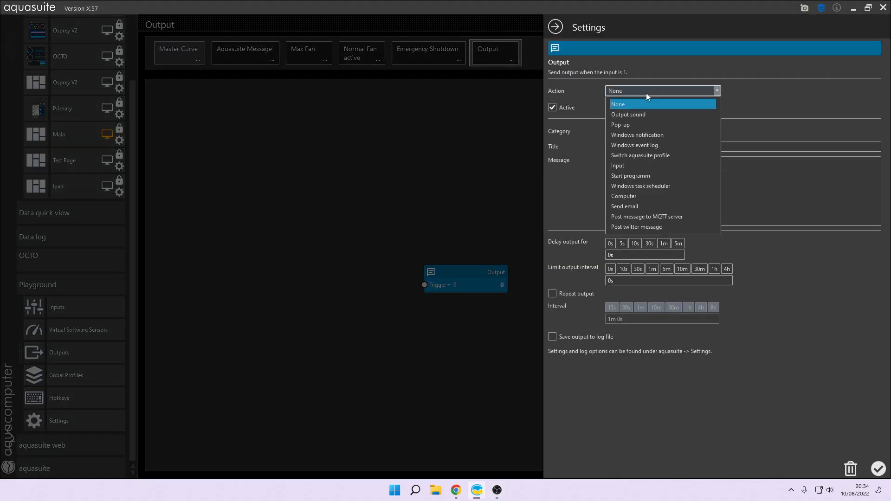
left_click(628, 125)
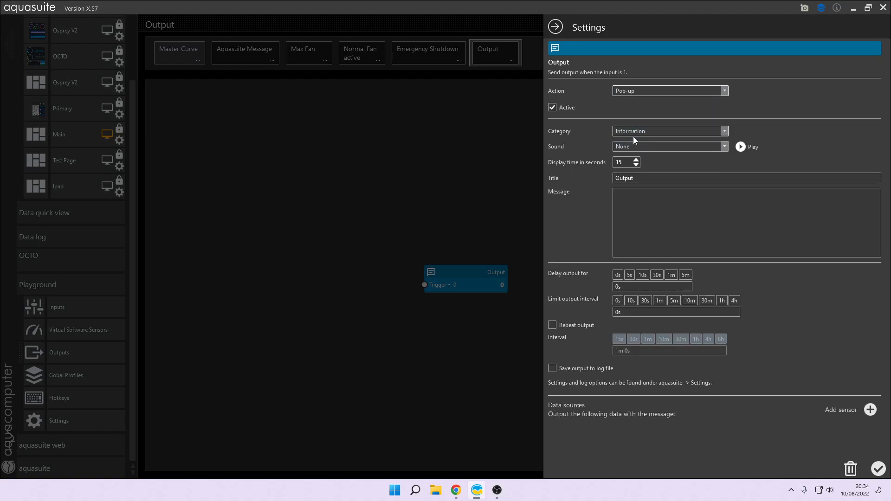
Step: Title the pop-up output "Test Message" and save its settings
left_click(640, 147)
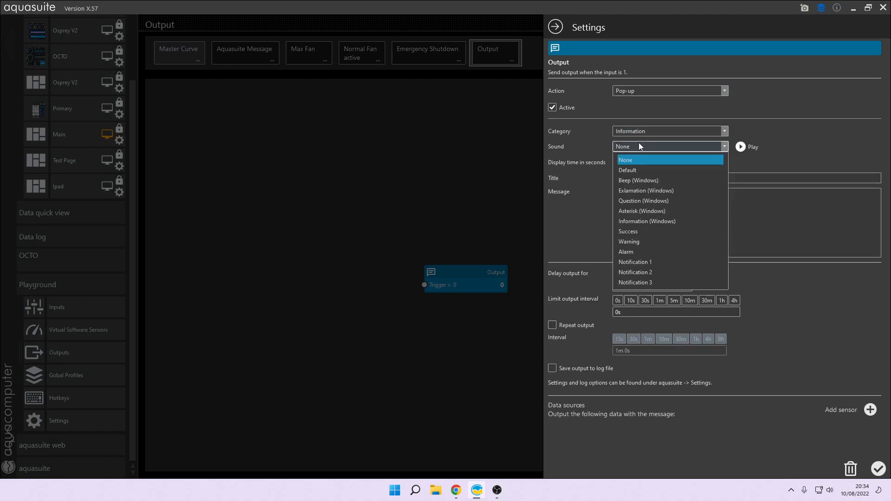
left_click(642, 150)
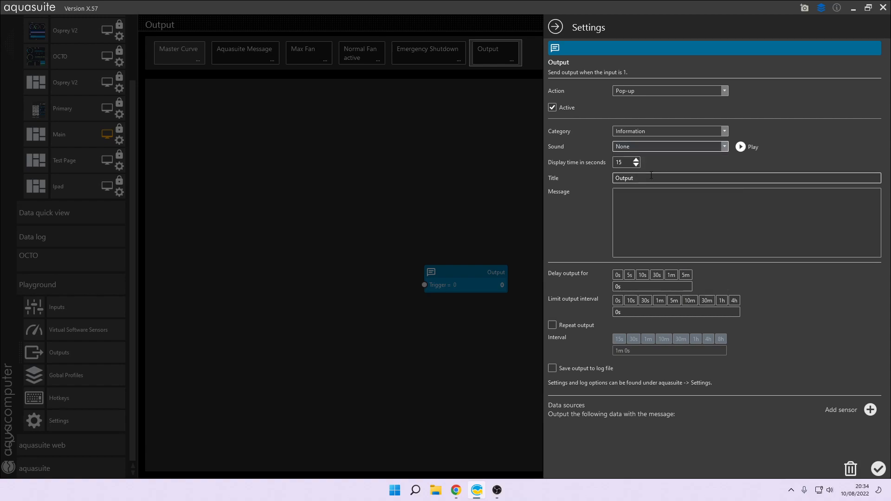
left_click_drag(642, 178, 599, 180)
type("Test Message")
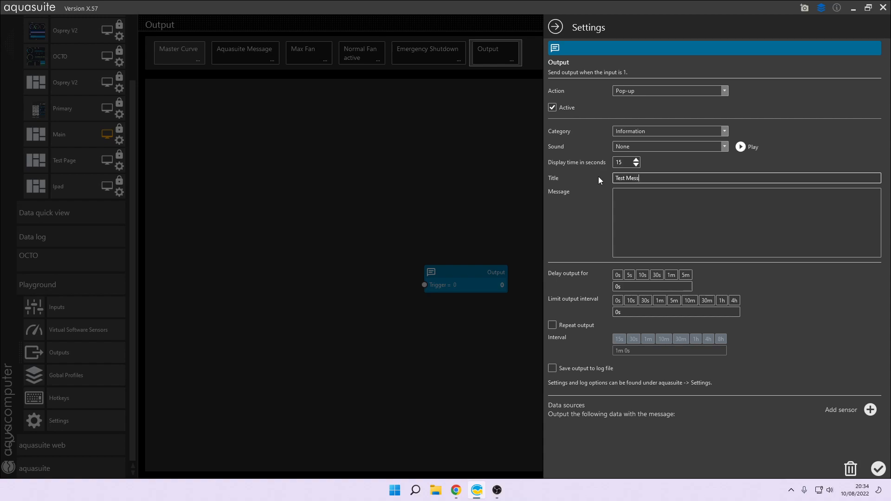
left_click(879, 469)
Step: Add a Data source node reading the AMD Ryzen 5 5600X's Core (Tctl/Tdie) temperature
left_click_drag(472, 278, 629, 223)
left_click(858, 89)
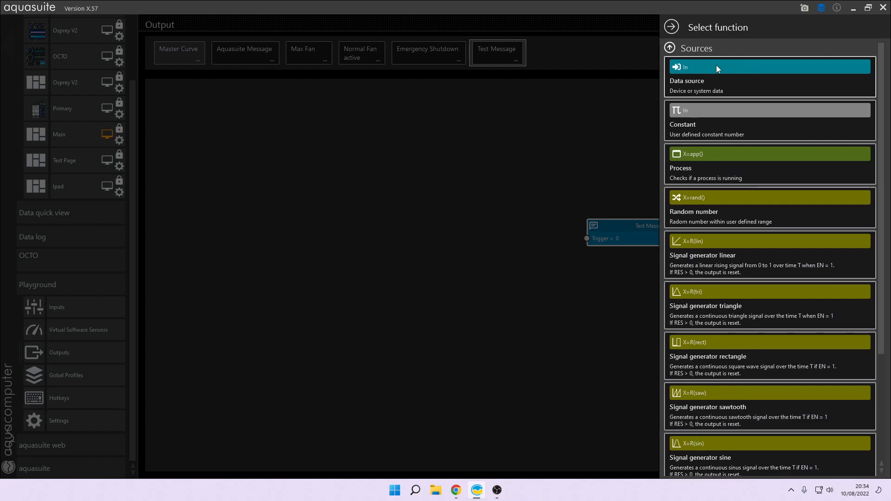
left_click(717, 65)
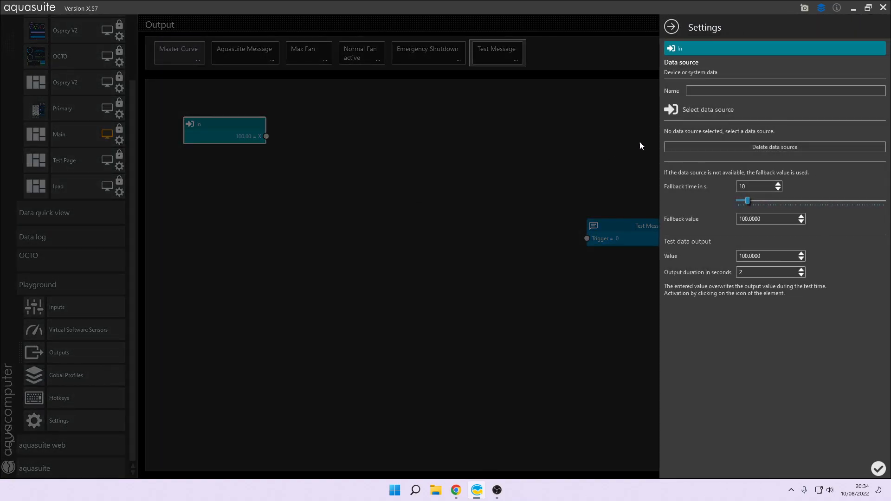
left_click(695, 110)
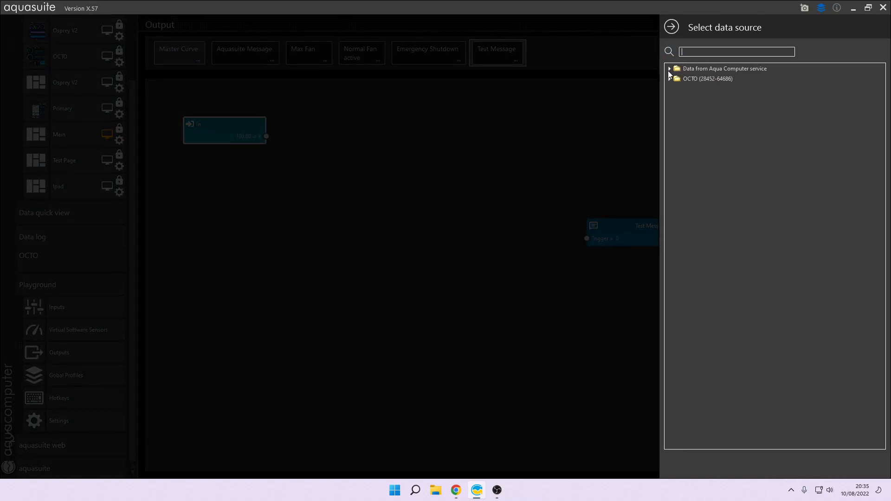
left_click(669, 68)
left_click(675, 78)
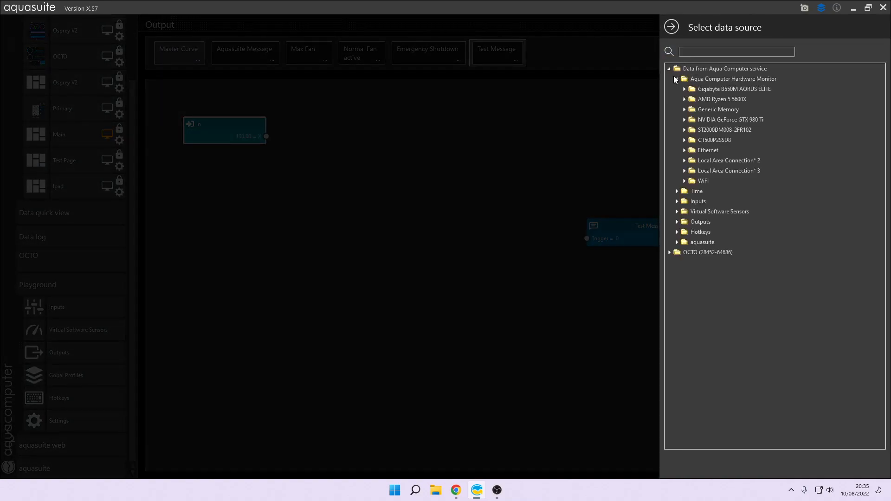
left_click(684, 99)
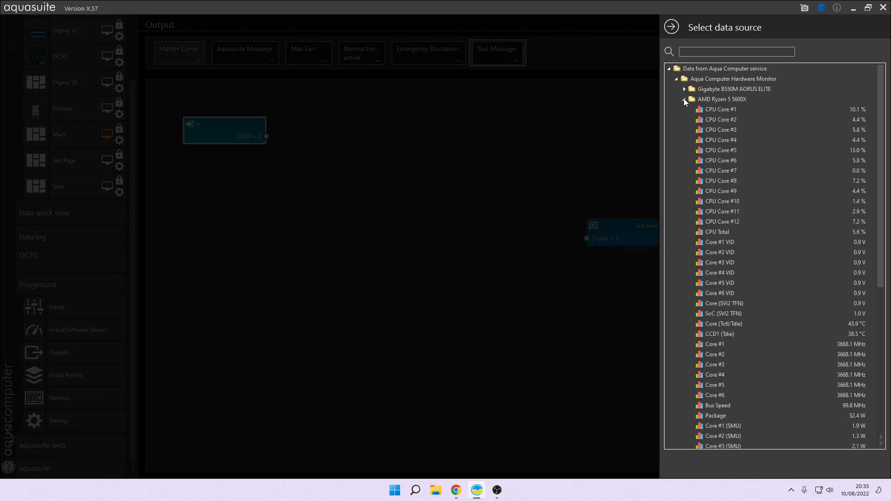
double_click(712, 324)
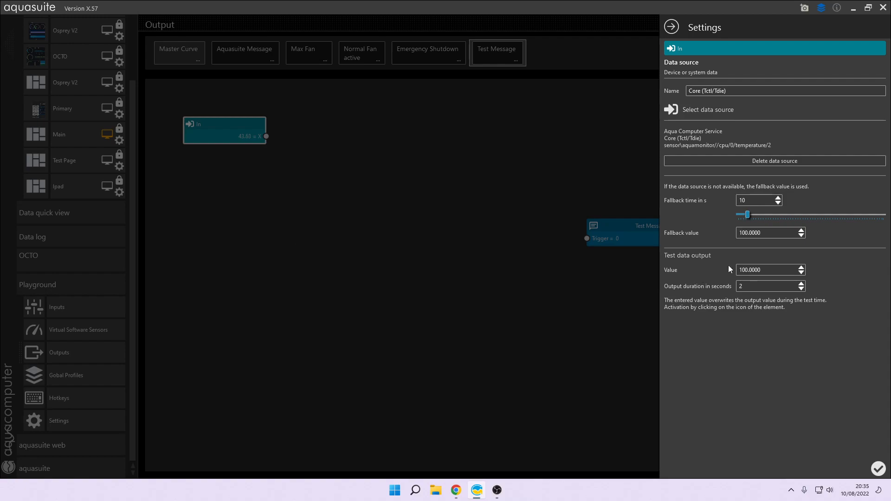
Step: Set the data source's fallback value to 50 and save
left_click(768, 235)
type("50")
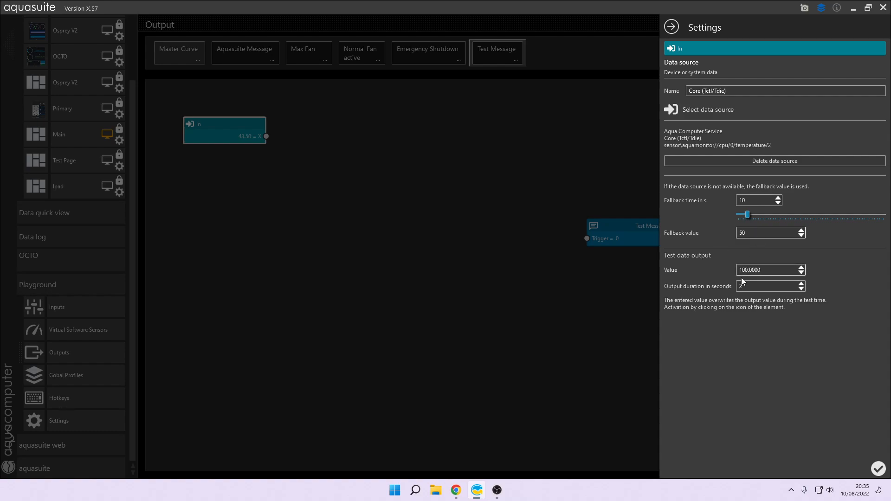
left_click(879, 470)
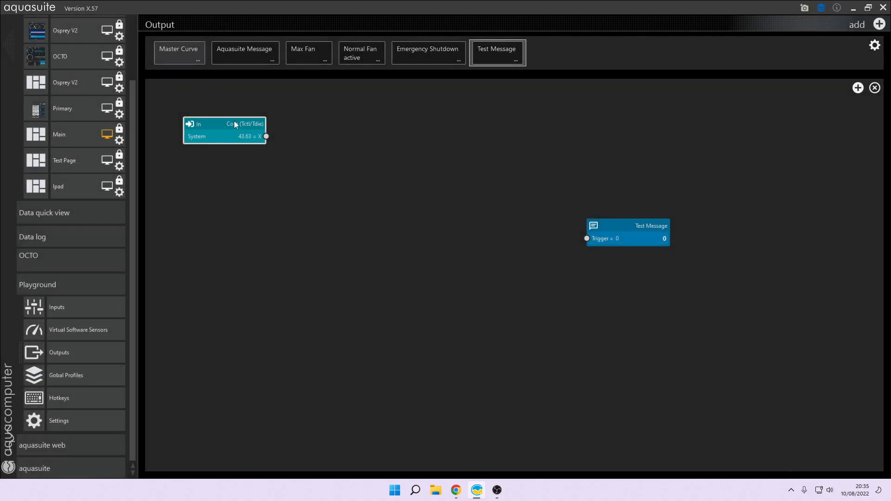
Step: Add a Constant node below the temperature data source node
left_click_drag(235, 125, 230, 157)
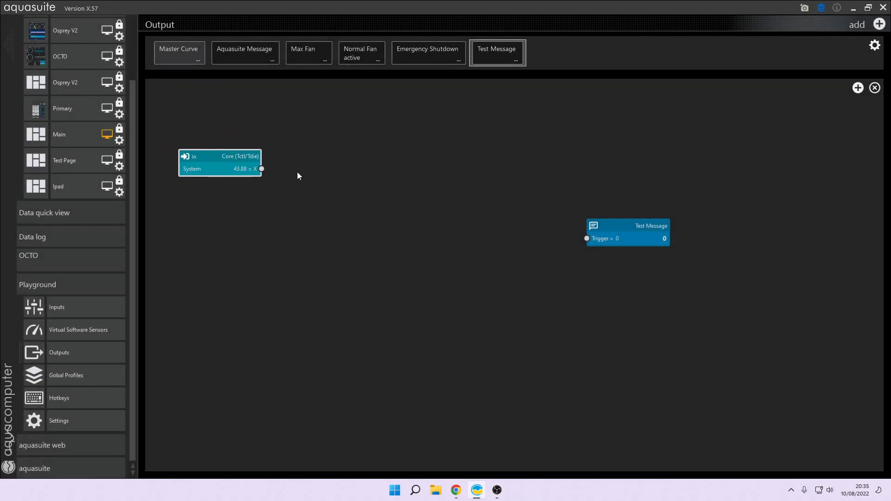
left_click(858, 88)
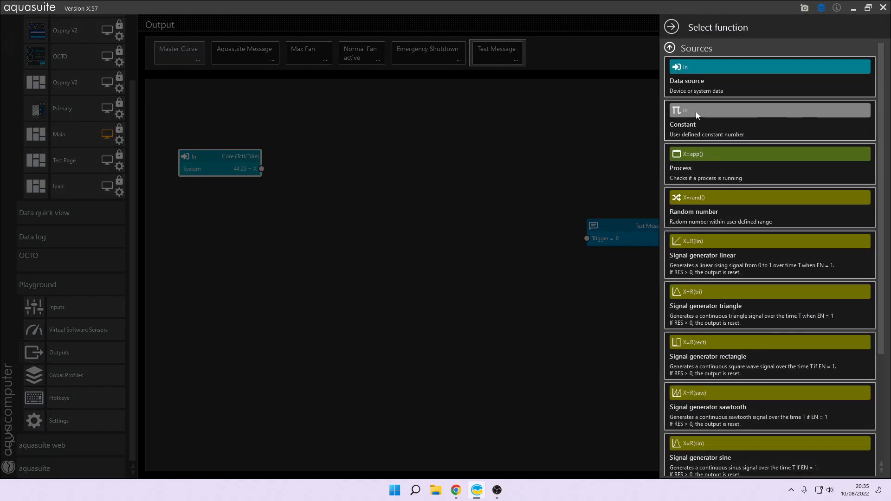
left_click(696, 114)
left_click_drag(249, 132, 233, 204)
double_click(232, 204)
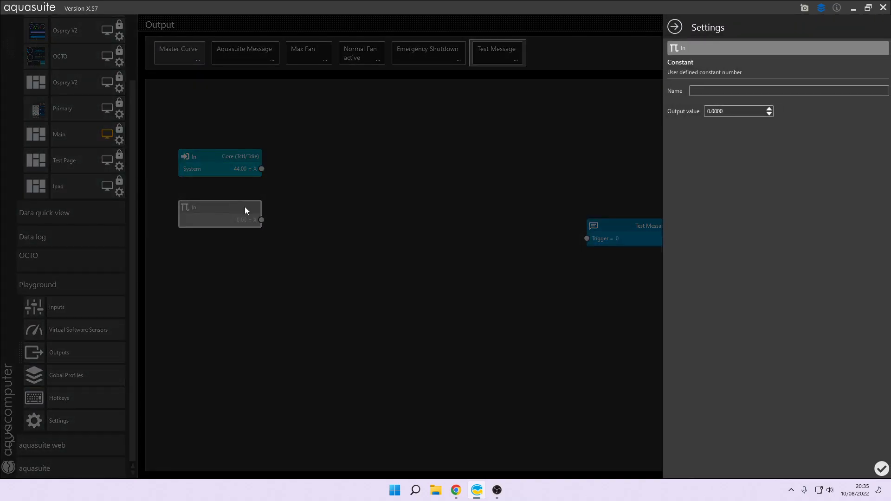
Step: Name the constant "Trigger Value" and set its output value to 100
left_click(706, 90)
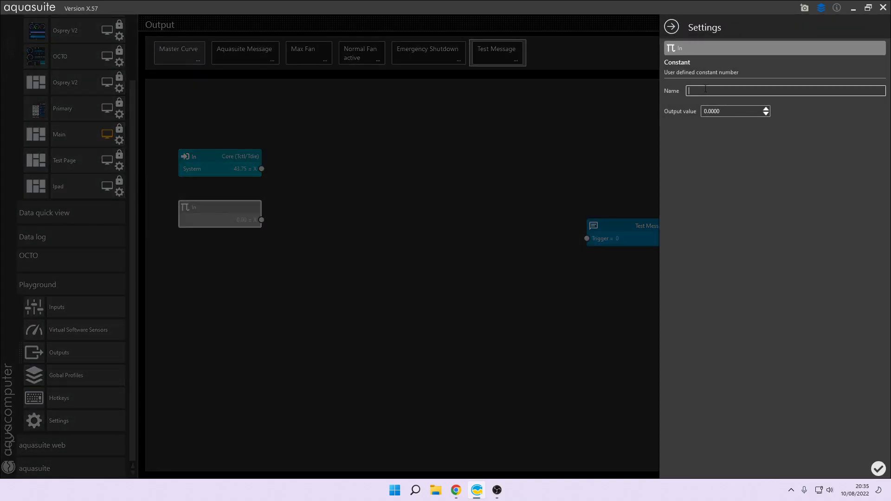
type("Trigger Value")
left_click_drag(736, 111, 700, 112)
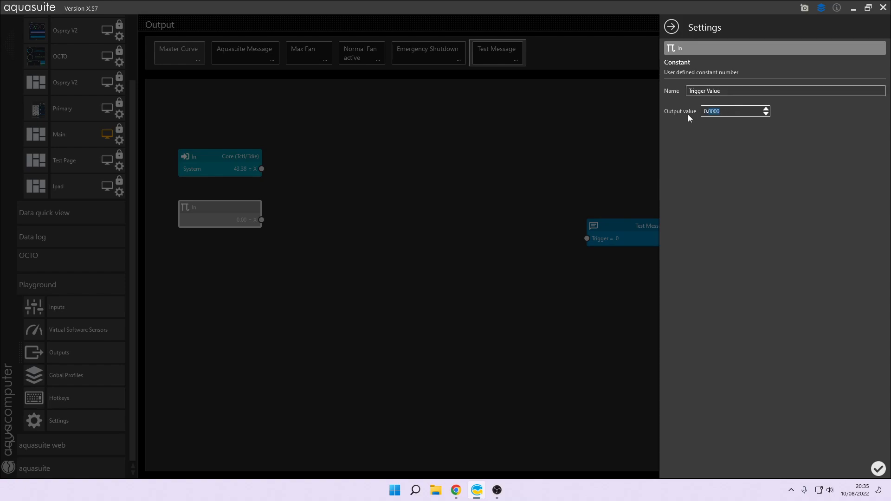
type("100")
left_click(878, 469)
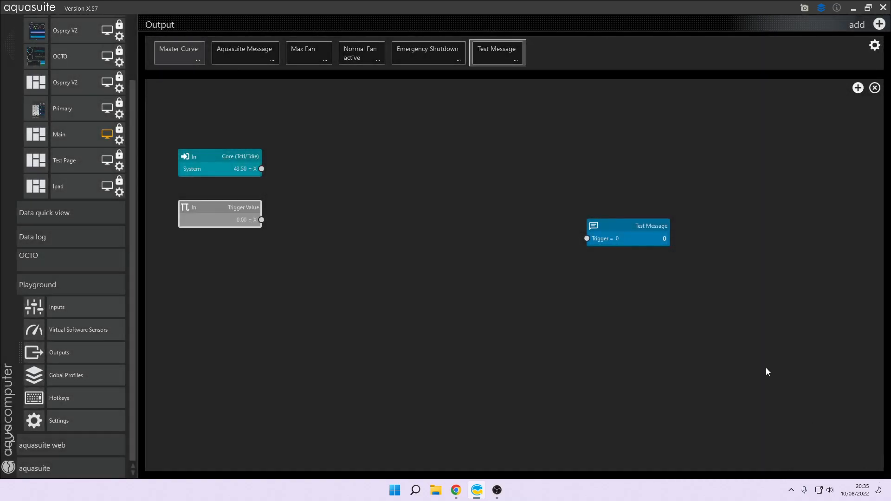
Step: Add a Greater (A>B) logic node between the source nodes and the Test Message output
left_click_drag(637, 224, 480, 184)
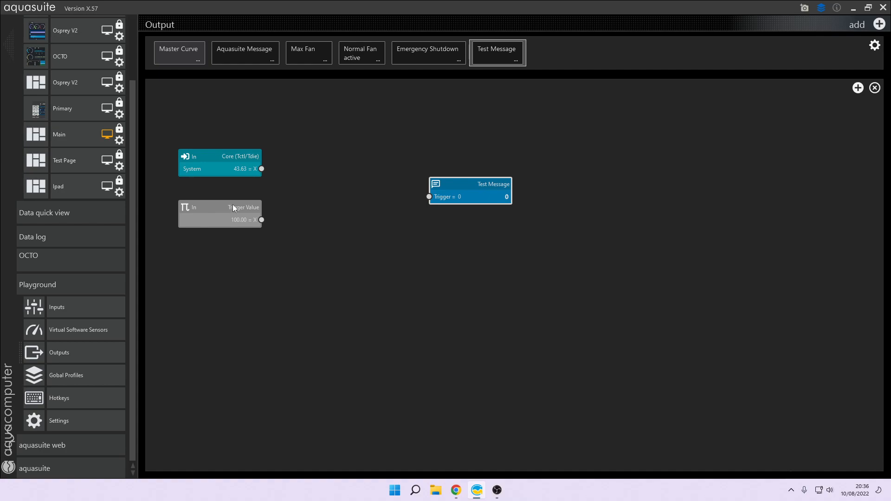
left_click(858, 88)
left_click(669, 49)
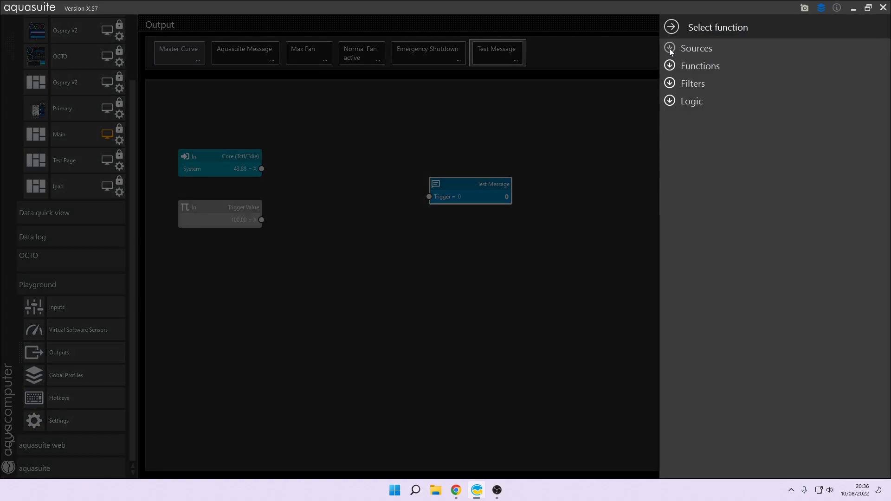
left_click(671, 99)
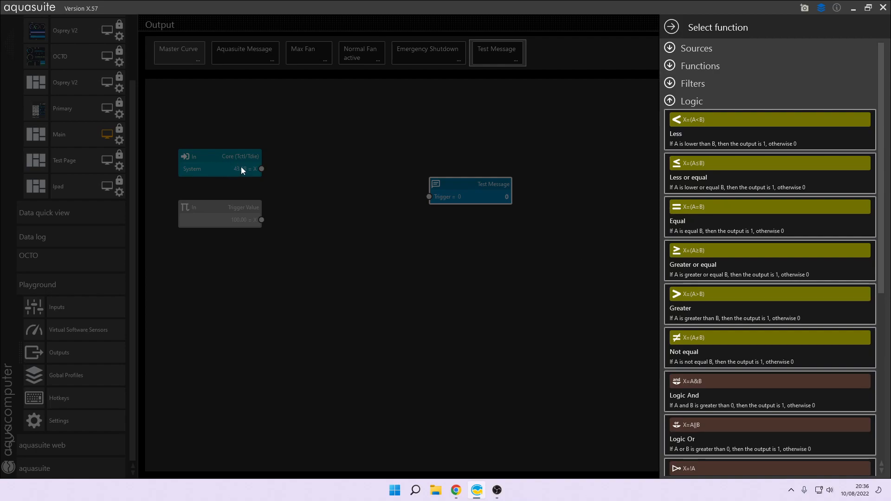
left_click(684, 297)
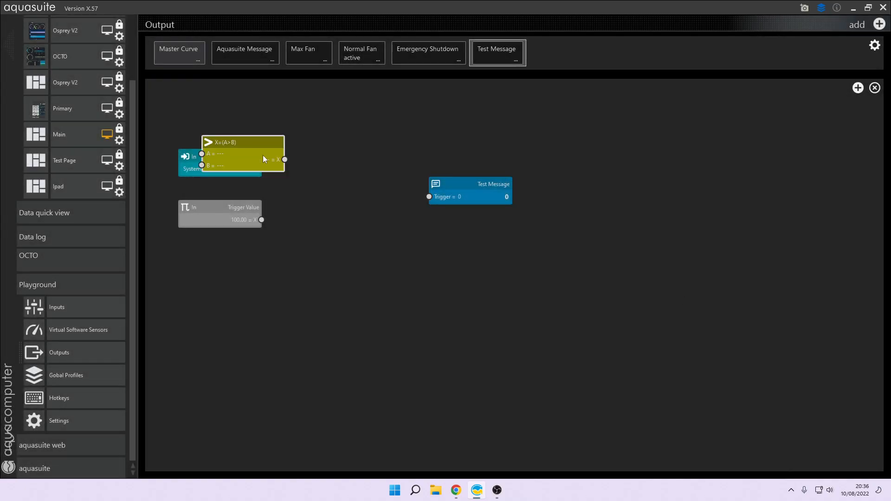
left_click_drag(244, 141, 345, 177)
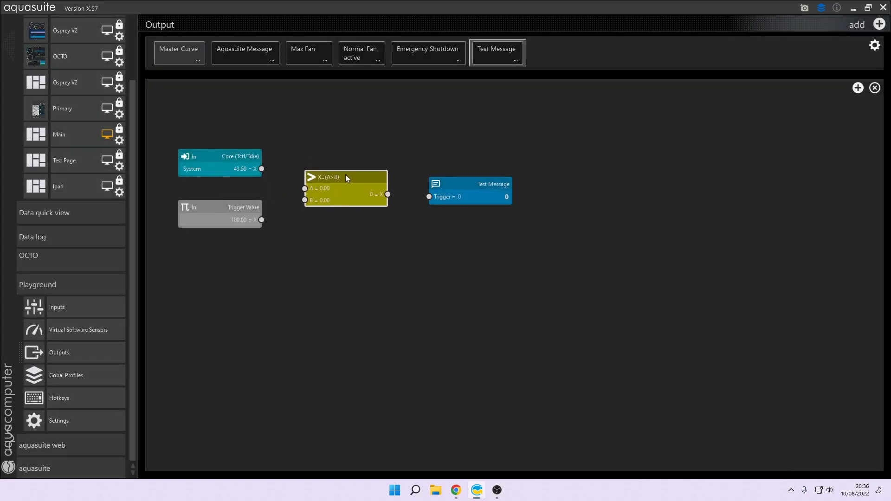
Step: Wire the temperature into input A and the Trigger Value into input B of the Greater node
left_click_drag(259, 172, 303, 191)
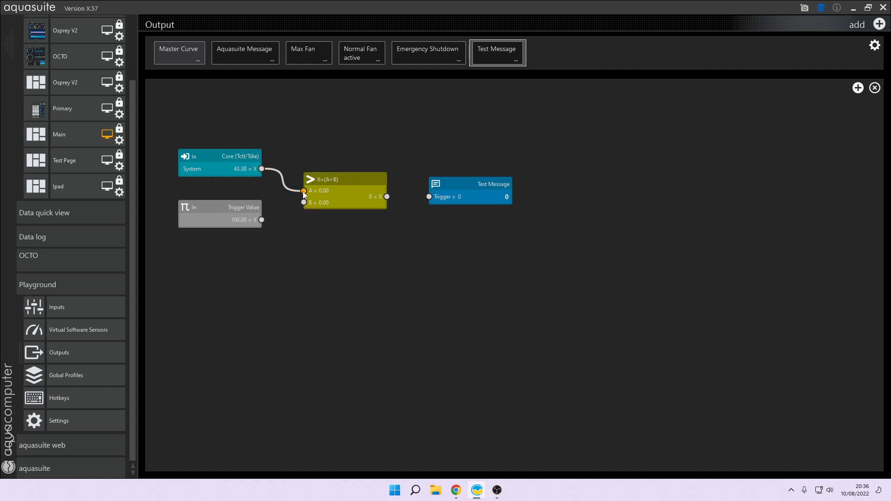
left_click_drag(261, 220, 304, 203)
Step: Set the temperature node's test data value to 102 and its output duration to 15 seconds
left_click(216, 164)
right_click(216, 163)
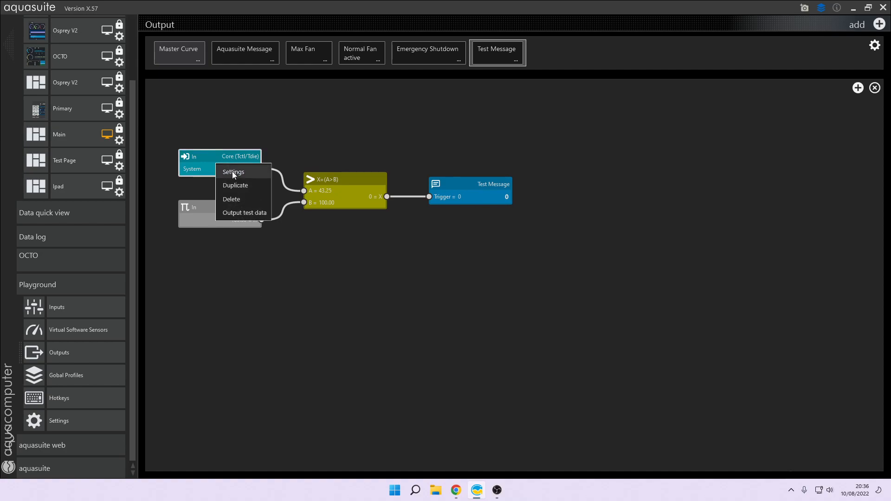
left_click(232, 171)
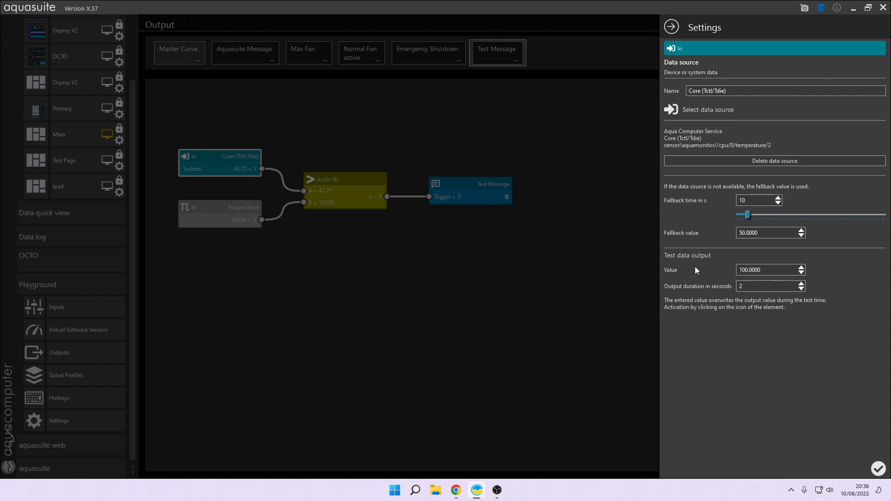
left_click_drag(766, 269, 709, 257)
type("102")
left_click(748, 286)
type("15")
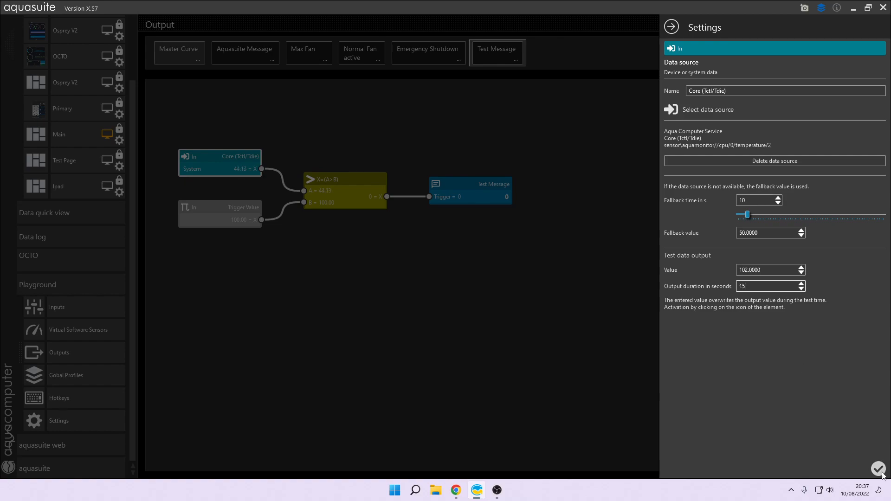
left_click(879, 468)
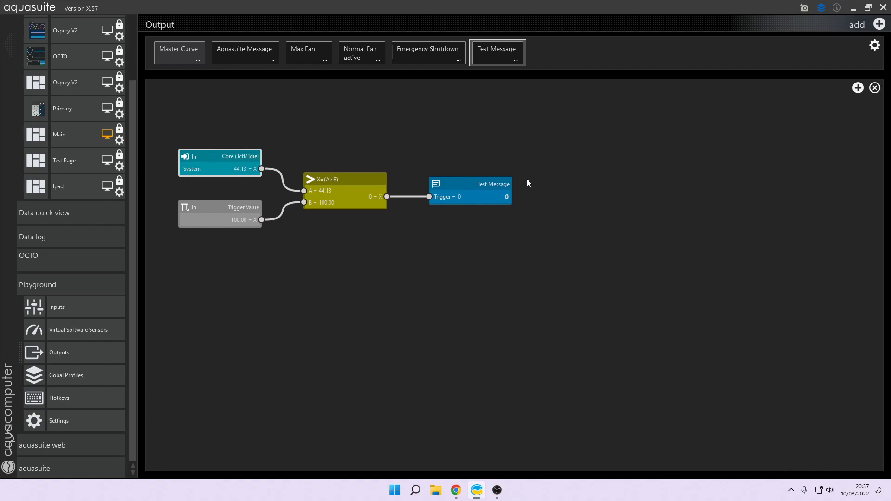
Step: Send the temperature node's test data and close the pop-up notification
right_click(230, 166)
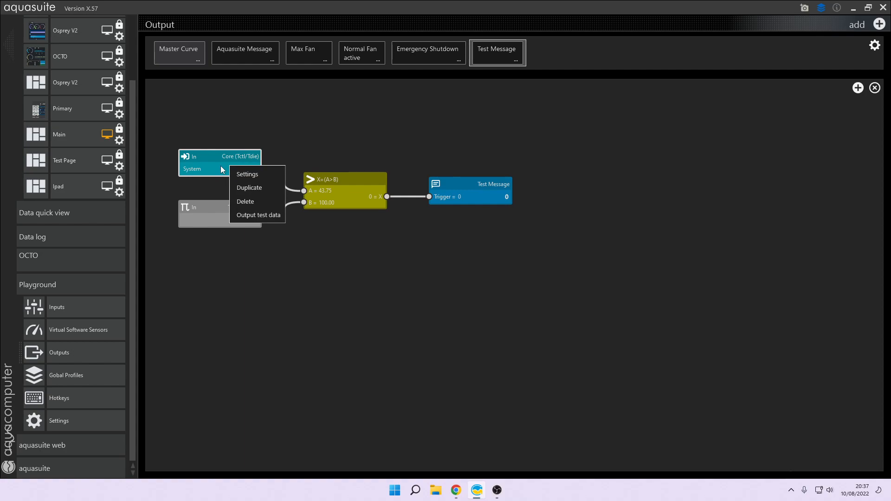
left_click(256, 215)
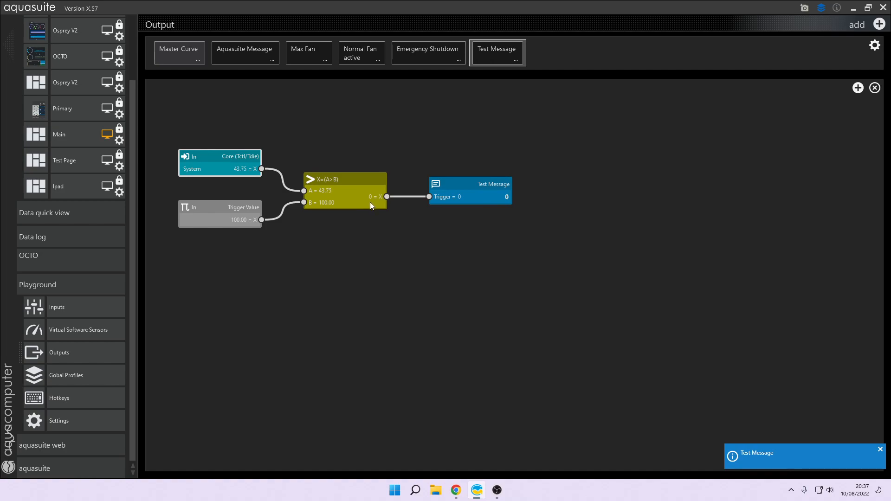
left_click(881, 451)
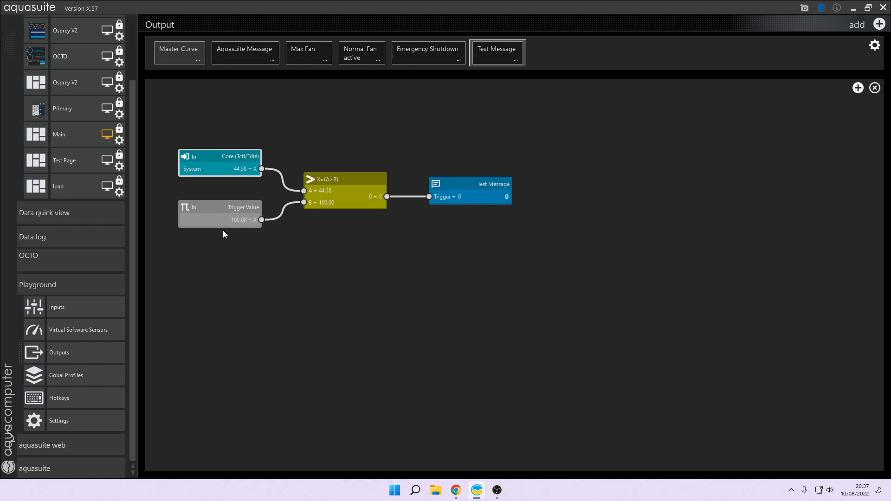
Step: Review the temperature node's settings, then send its test data again and close the pop-up
double_click(215, 168)
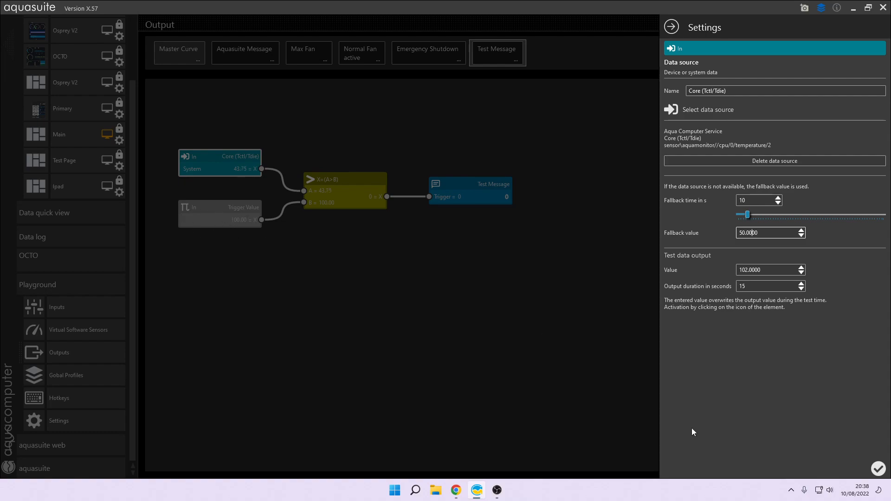
left_click(879, 469)
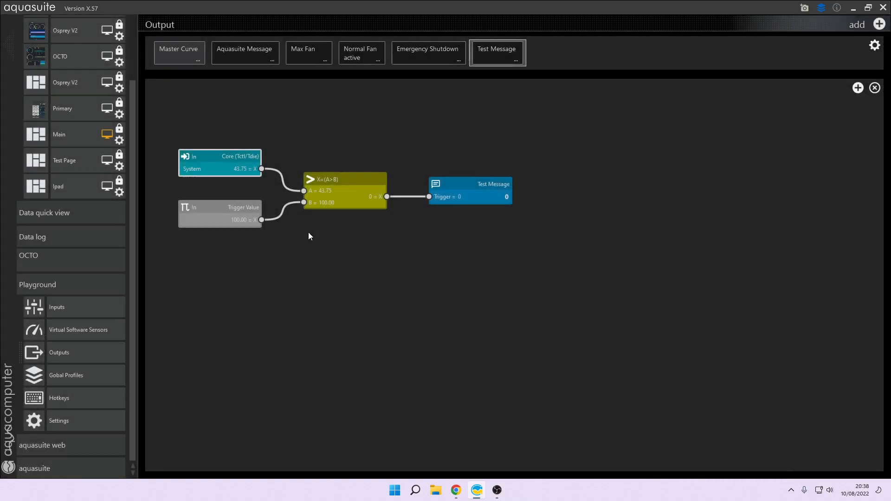
right_click(219, 160)
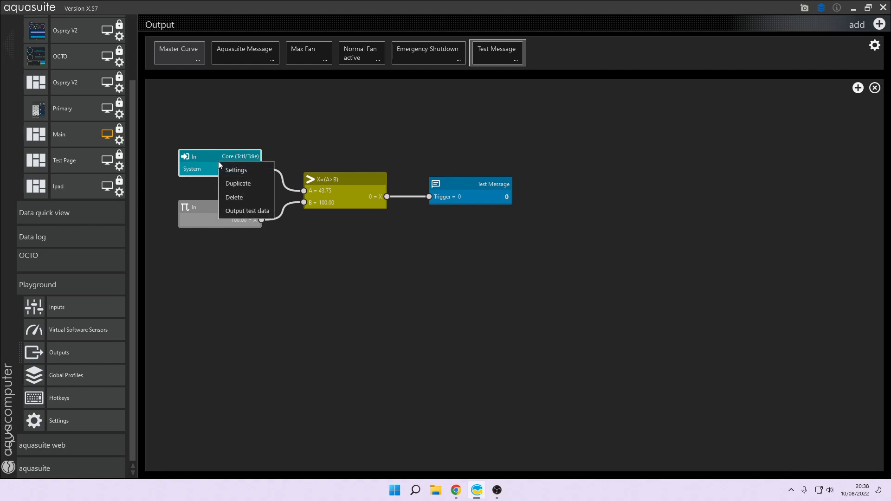
left_click(250, 209)
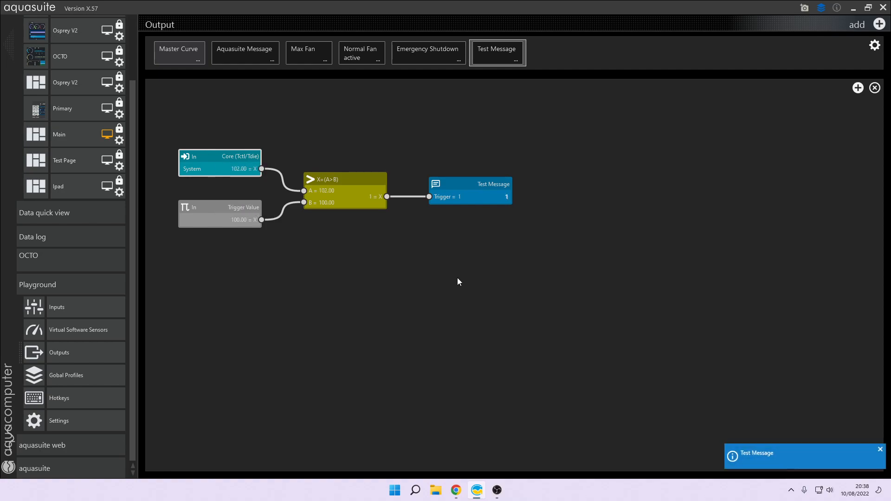
left_click(880, 449)
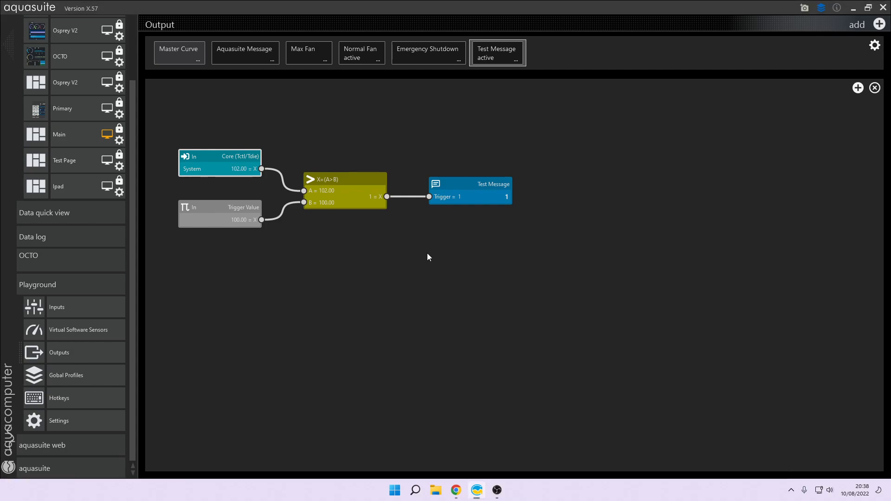